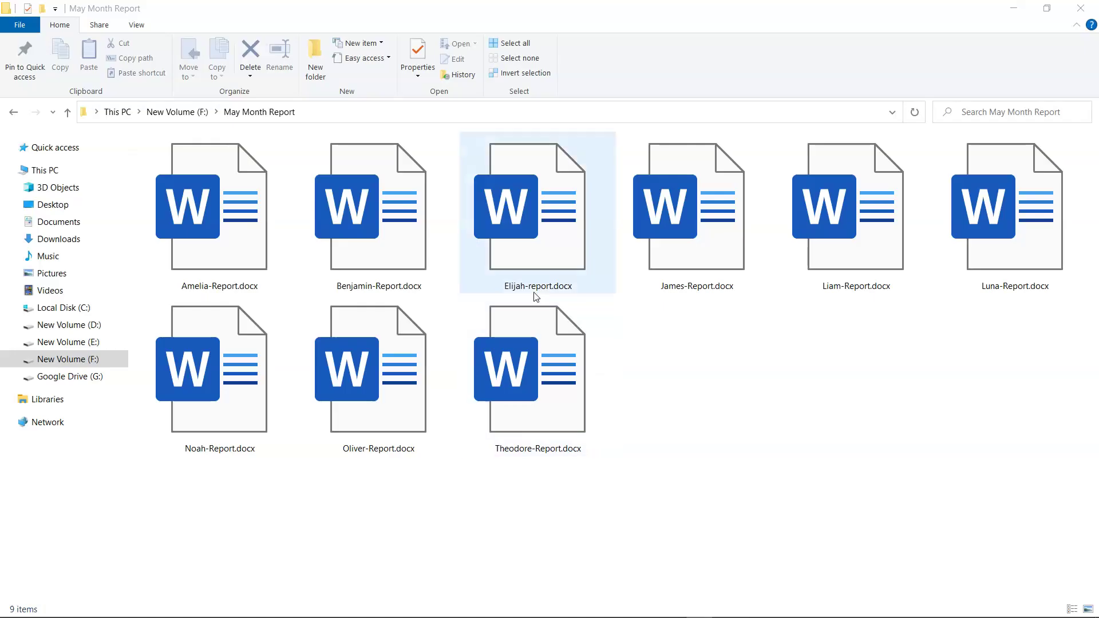
# Review Amelia-Report.docx's Details tab: author, revision, editing time and content counts
pyautogui.rightClick(205, 139)
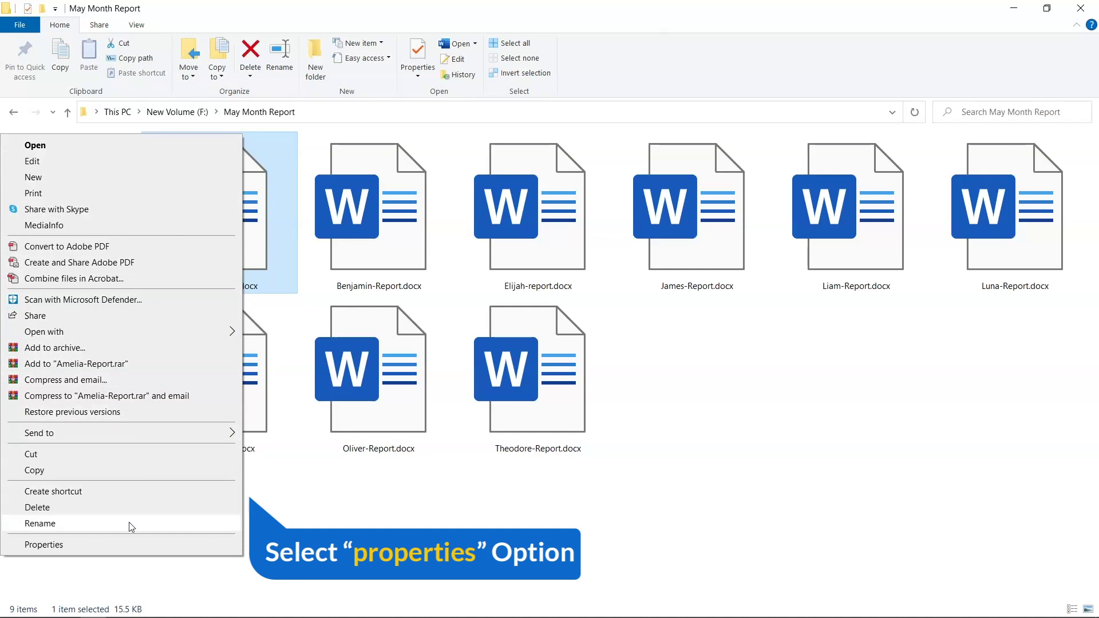
pyautogui.click(128, 544)
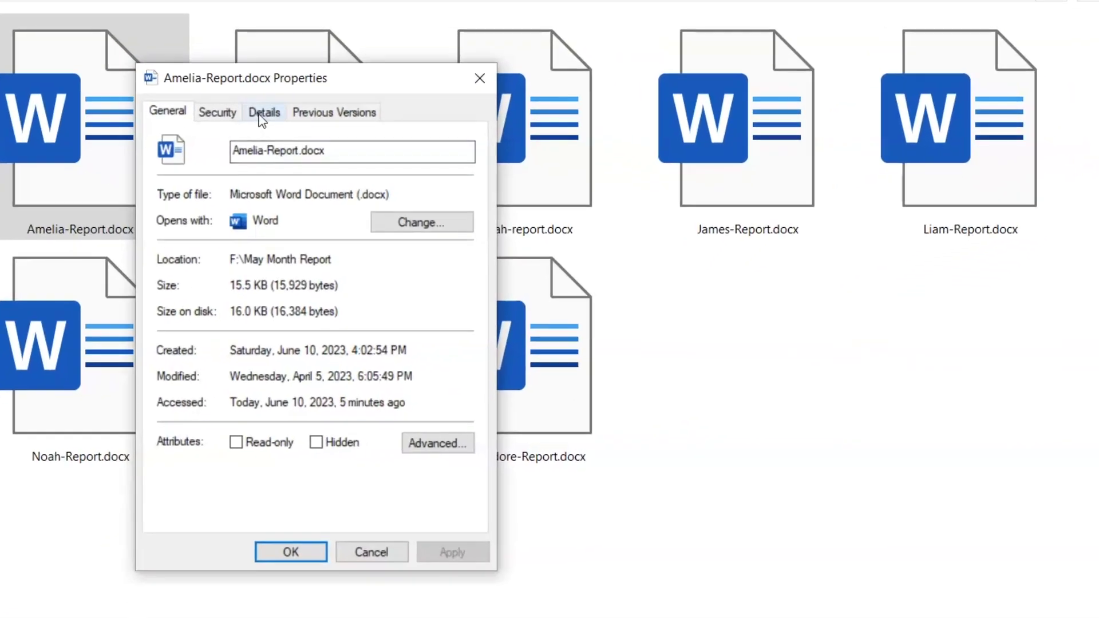
pyautogui.click(351, 202)
pyautogui.scroll(-1, 288, 244)
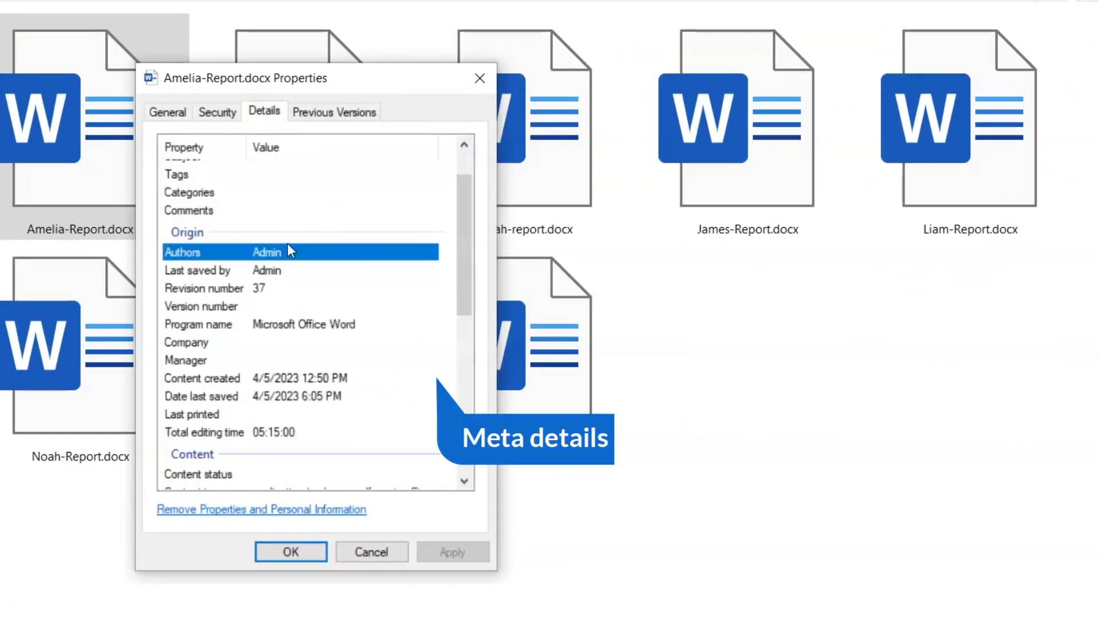
pyautogui.scroll(-1, 288, 245)
pyautogui.scroll(-1, 288, 245)
pyautogui.scroll(-3, 291, 250)
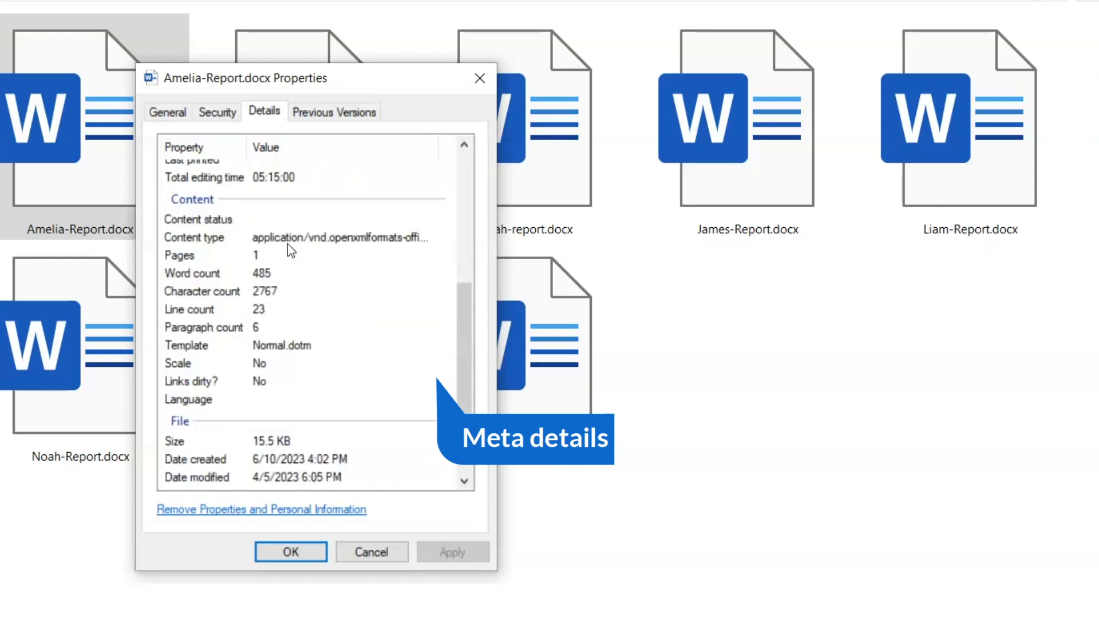
pyautogui.scroll(-1, 291, 250)
pyautogui.scroll(-1, 291, 251)
pyautogui.scroll(-1, 291, 251)
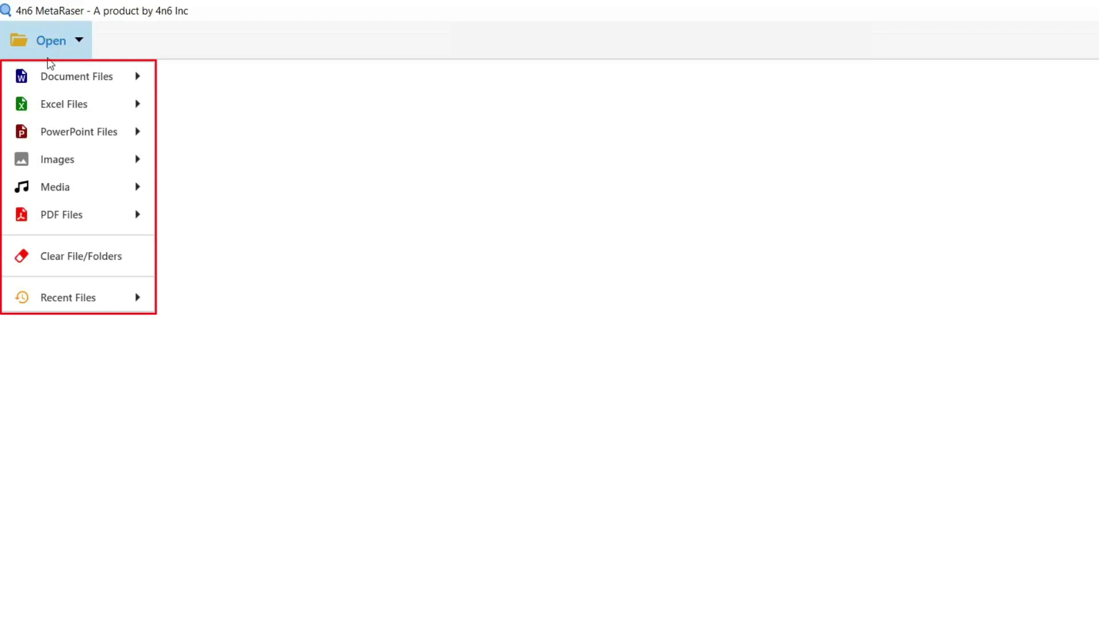
pyautogui.moveTo(77, 77)
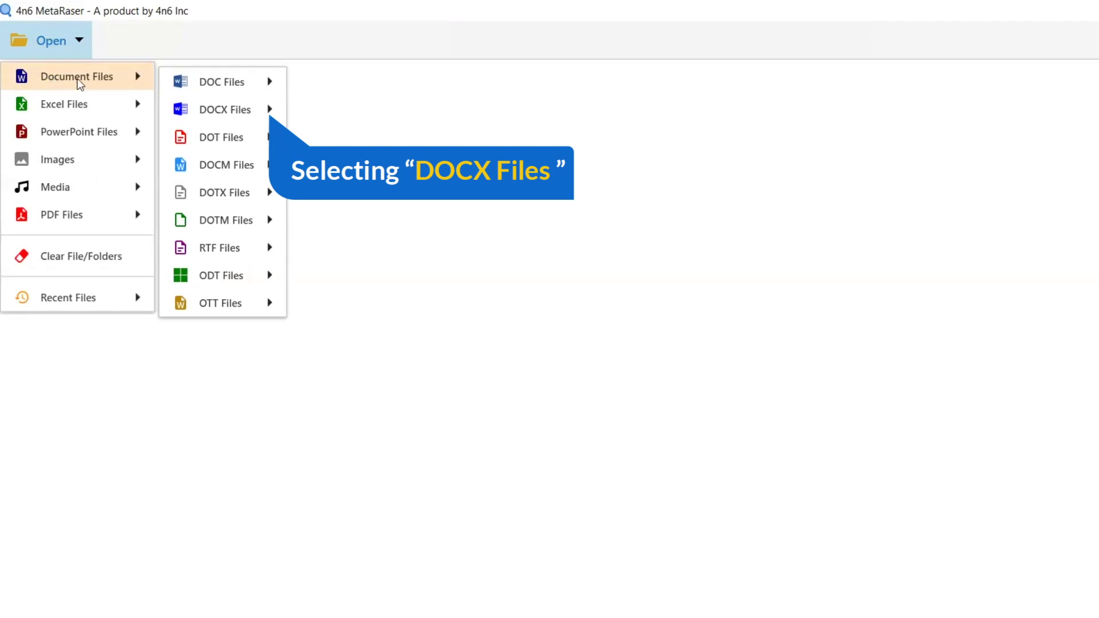
pyautogui.moveTo(224, 109)
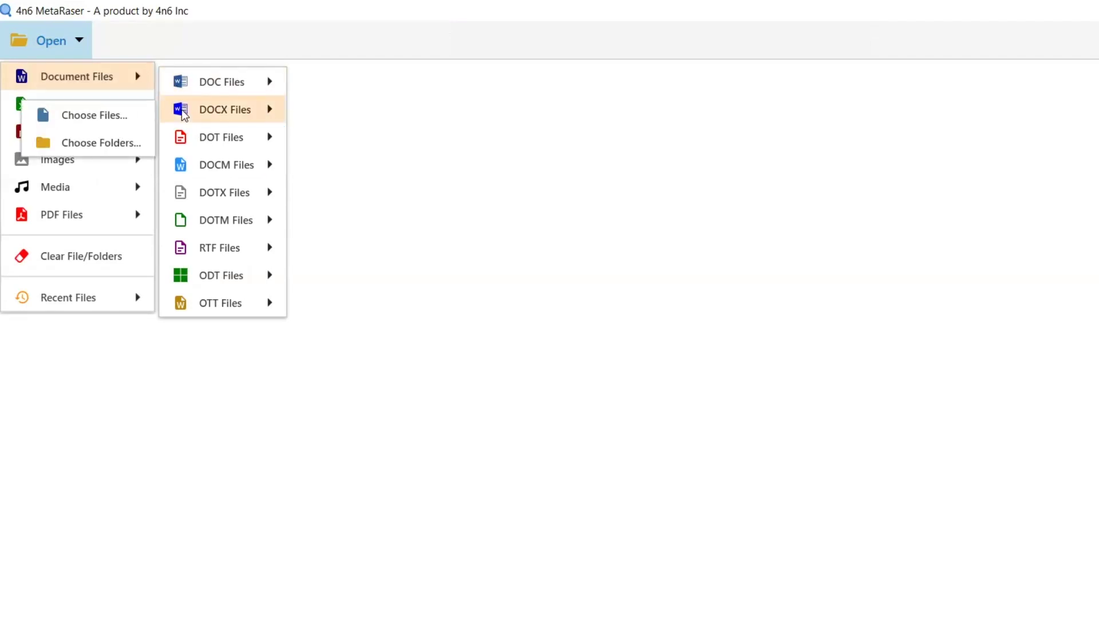
# Load all nine DOCX reports from the May Month Report folder, starting from Amelia-Report.docx
pyautogui.click(134, 108)
pyautogui.click(241, 156)
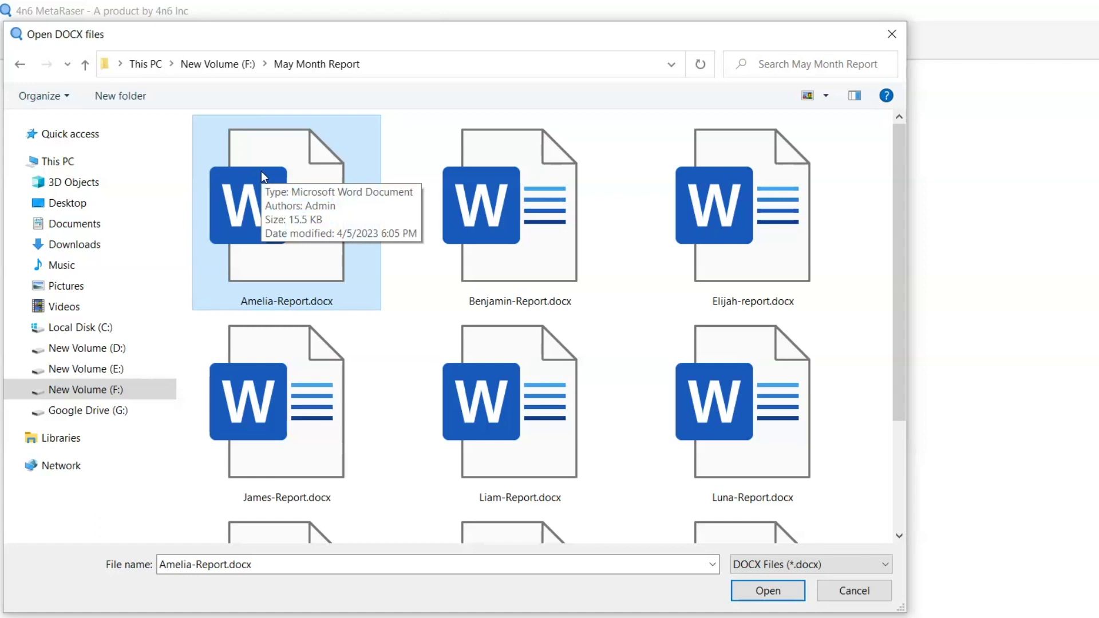
pyautogui.hotkey('ctrl', 'a')
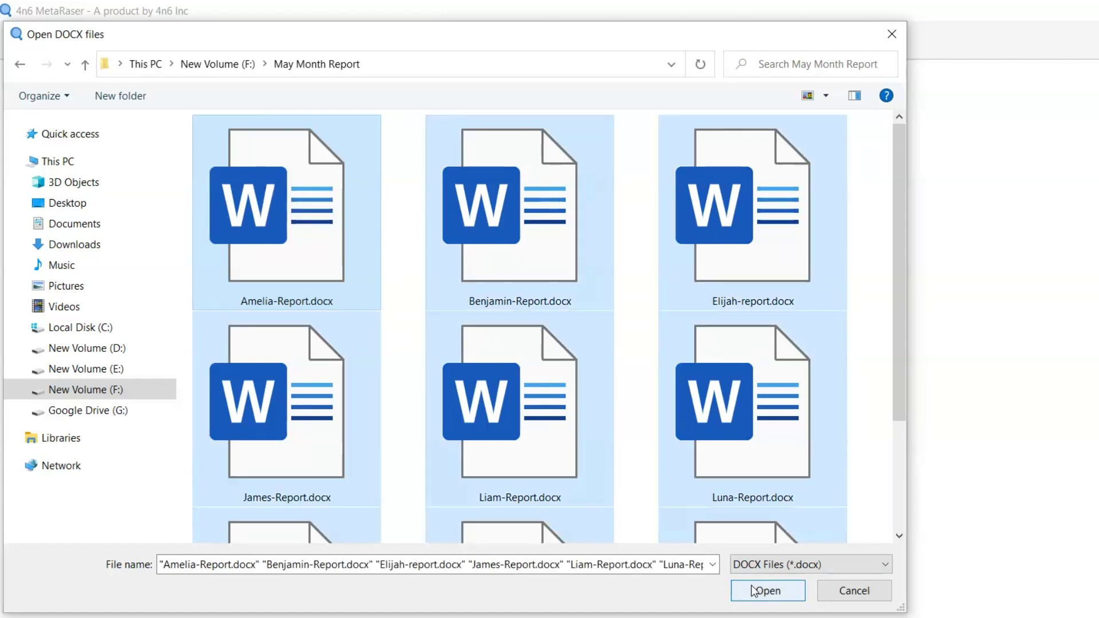
pyautogui.click(753, 591)
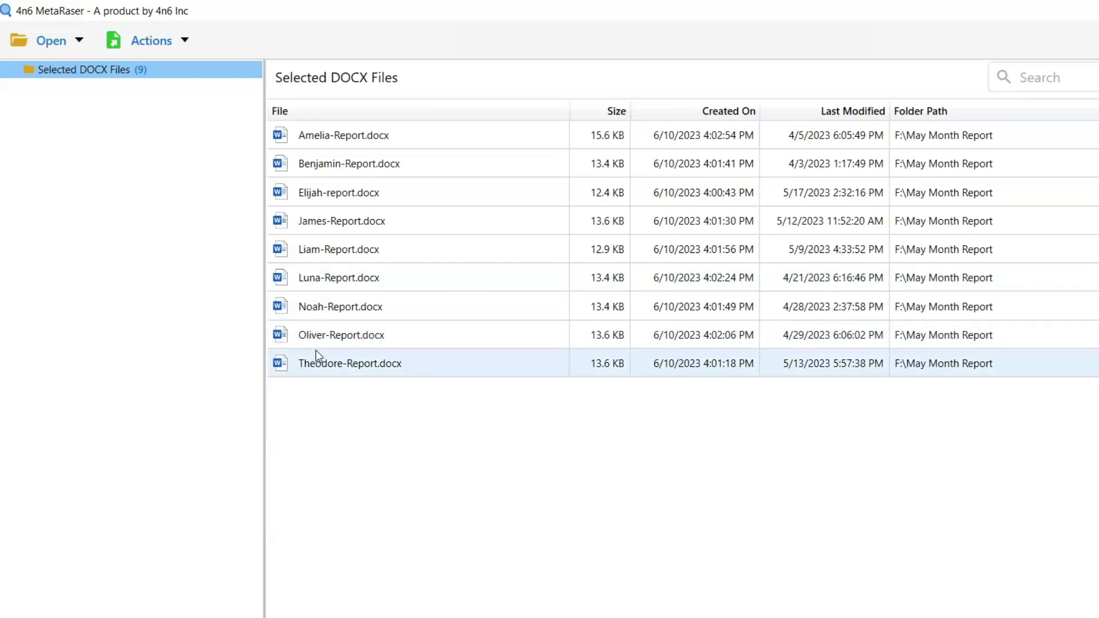
# Bring up the Actions menu for the nine loaded May Month Report files
pyautogui.click(174, 43)
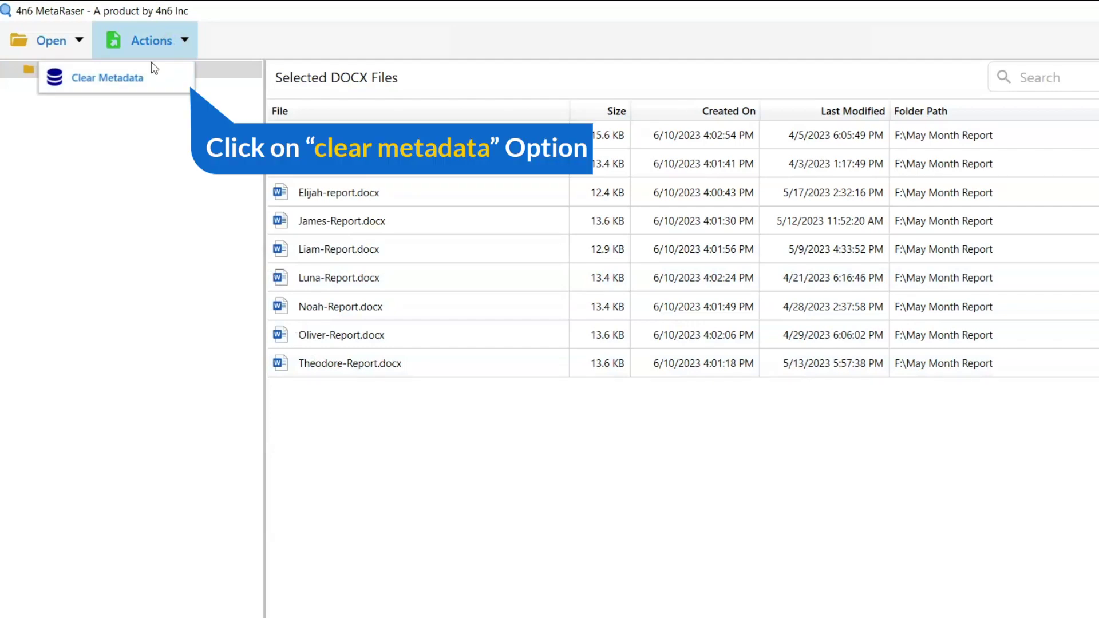
# Choose Clear Metadata and set the output destination to F:\May Month Report
pyautogui.click(146, 79)
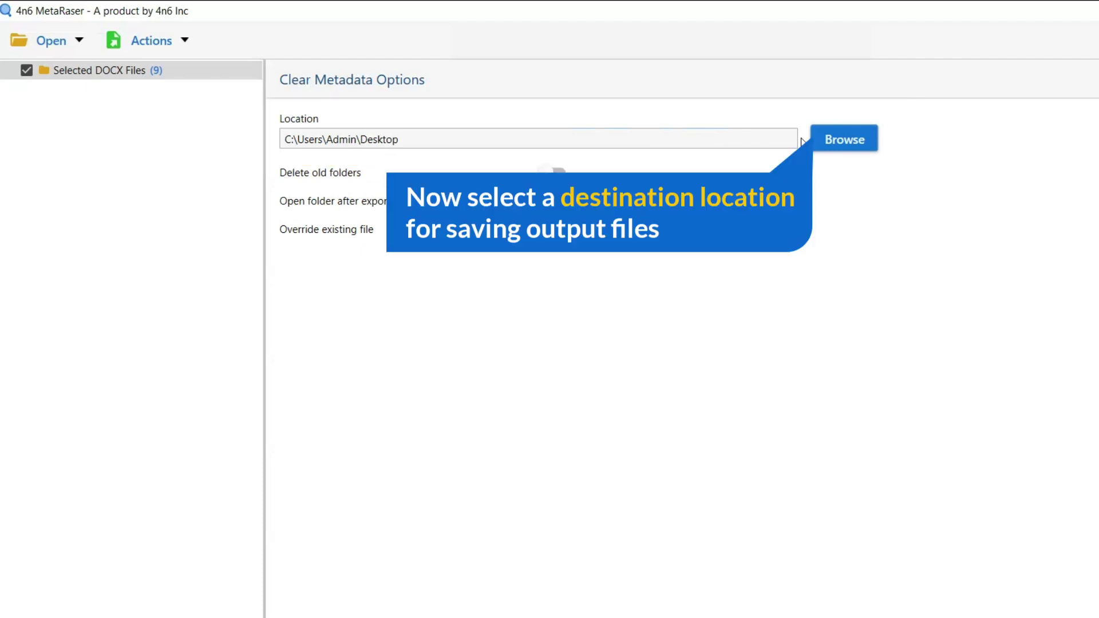
pyautogui.click(822, 142)
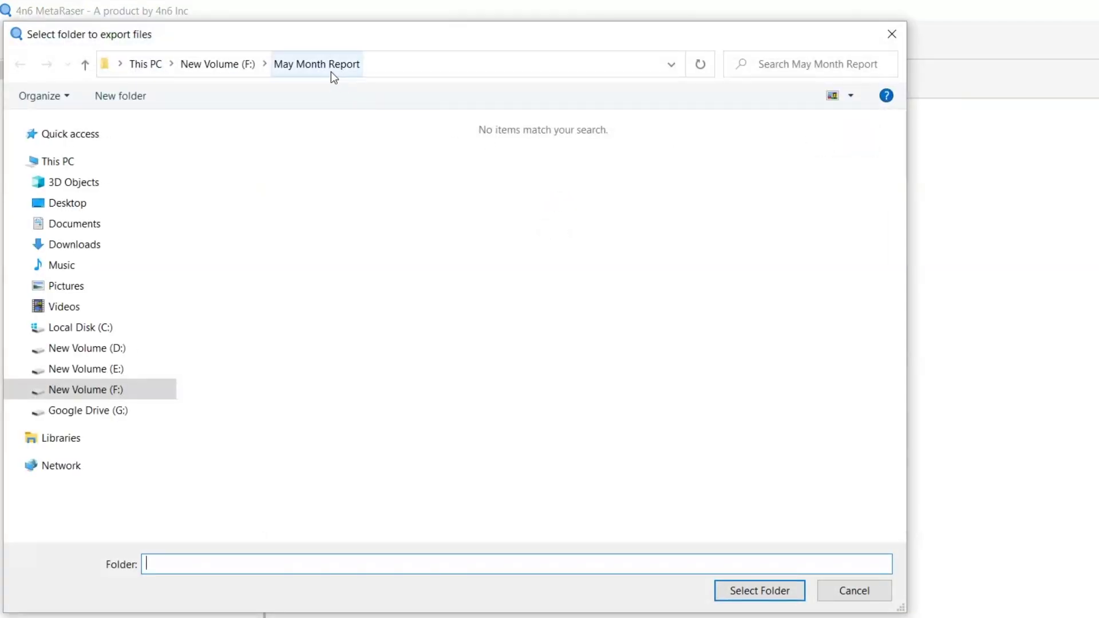
pyautogui.click(331, 71)
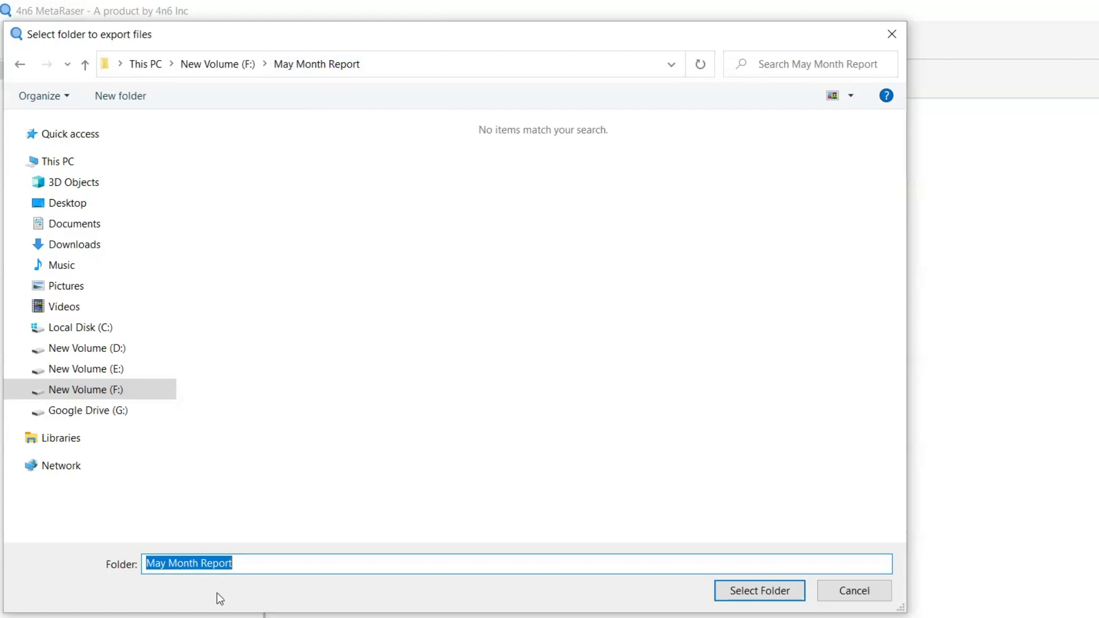
pyautogui.click(732, 595)
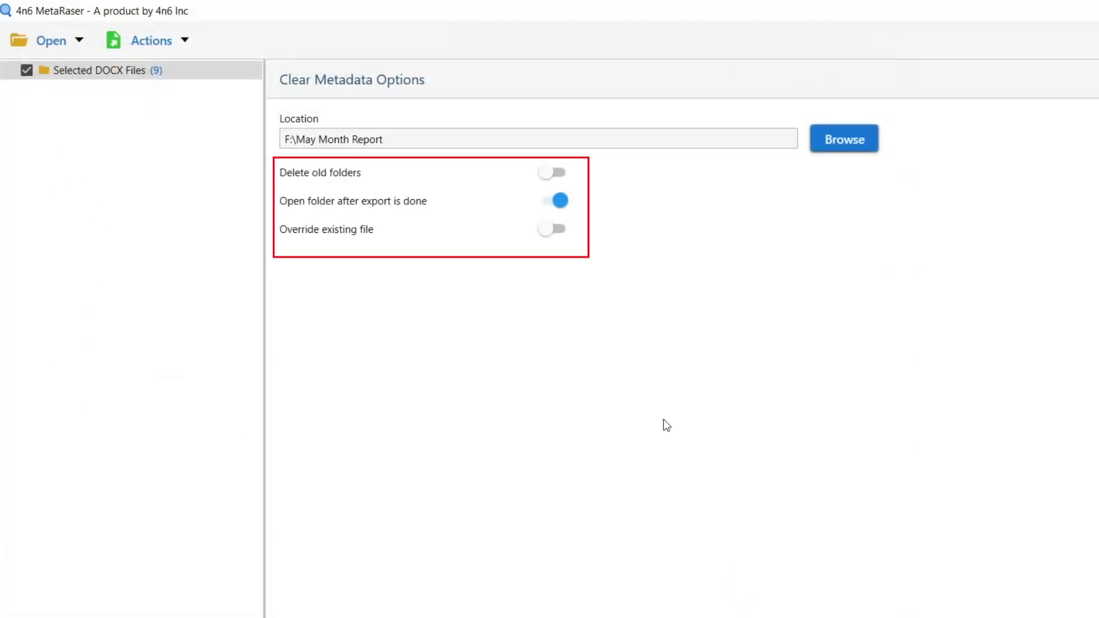
pyautogui.click(555, 177)
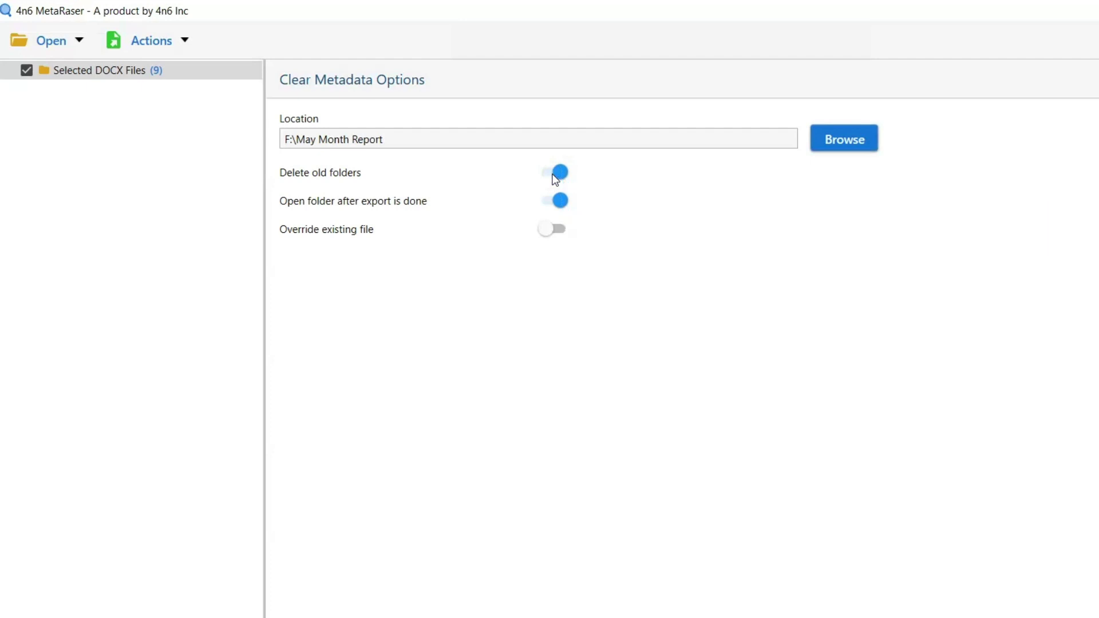
pyautogui.click(556, 175)
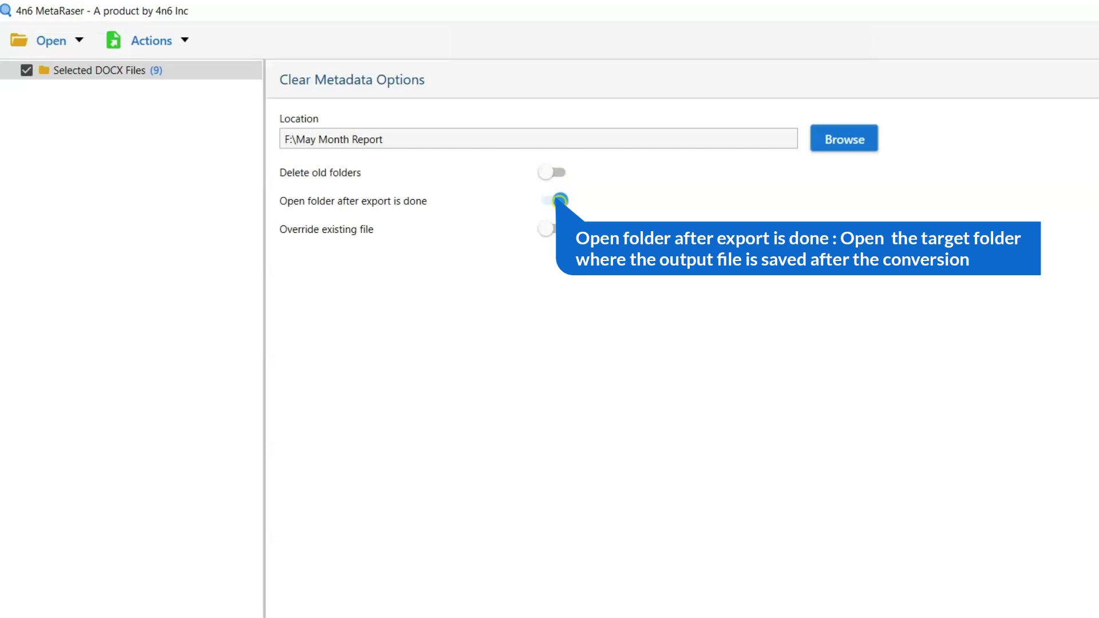
pyautogui.click(560, 200)
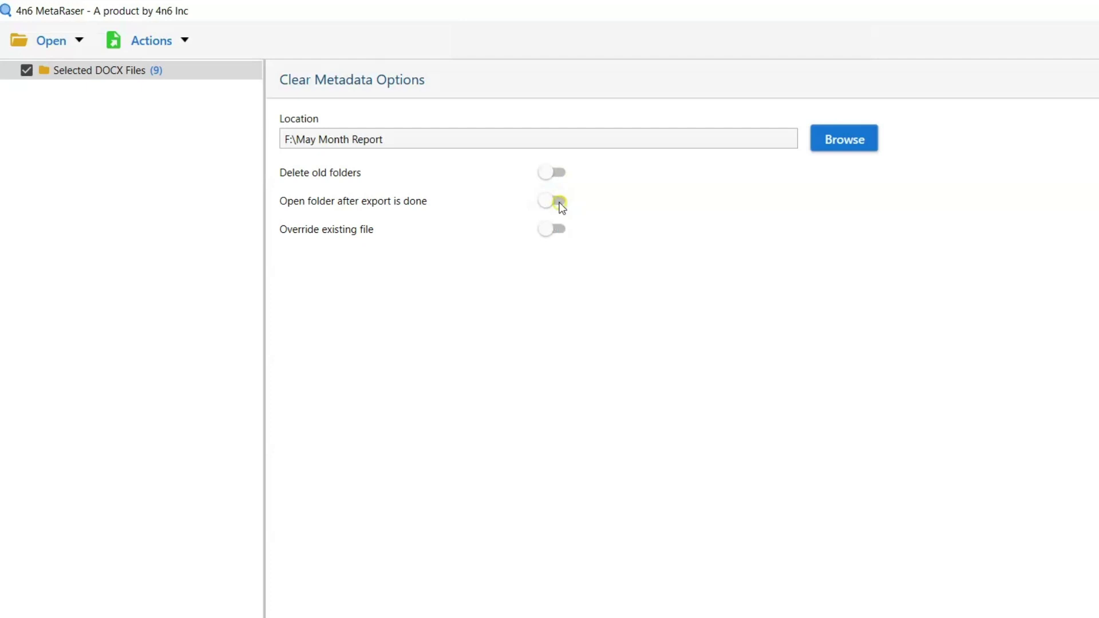
pyautogui.click(559, 200)
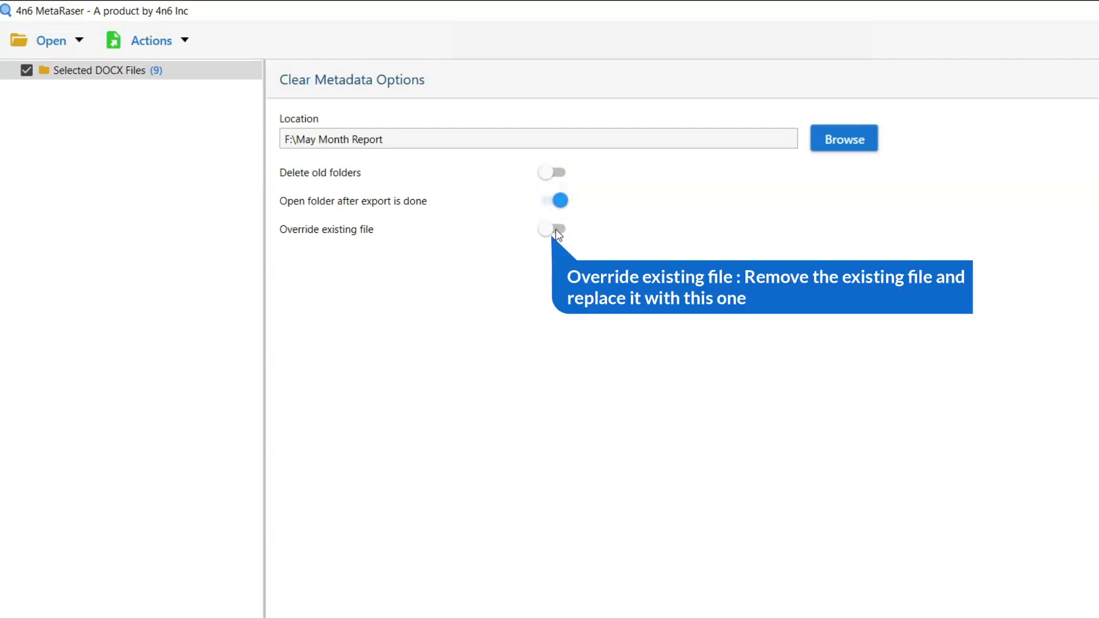
pyautogui.click(557, 229)
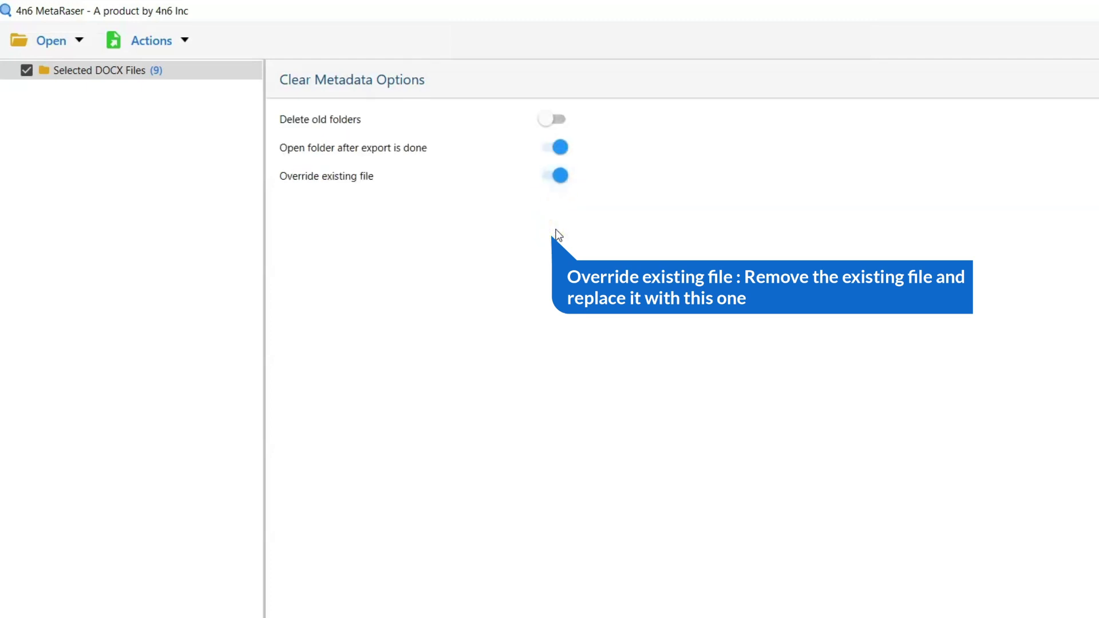
pyautogui.click(559, 178)
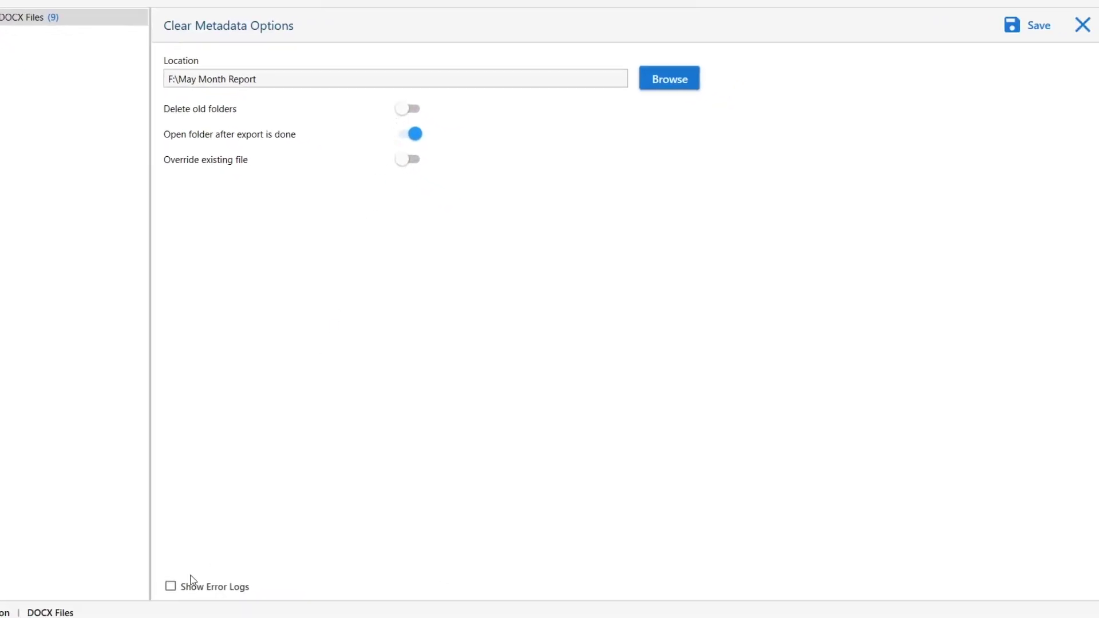
# Enable Show Error Logs, save the cleaned files, and dismiss the demo edition notice
pyautogui.click(171, 587)
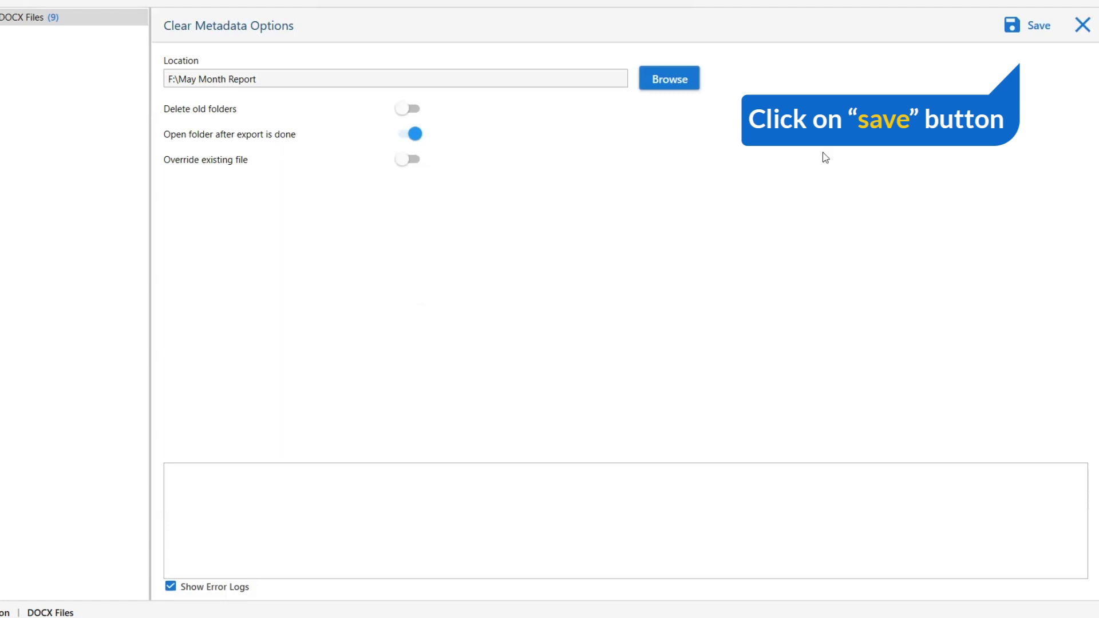
pyautogui.click(1003, 31)
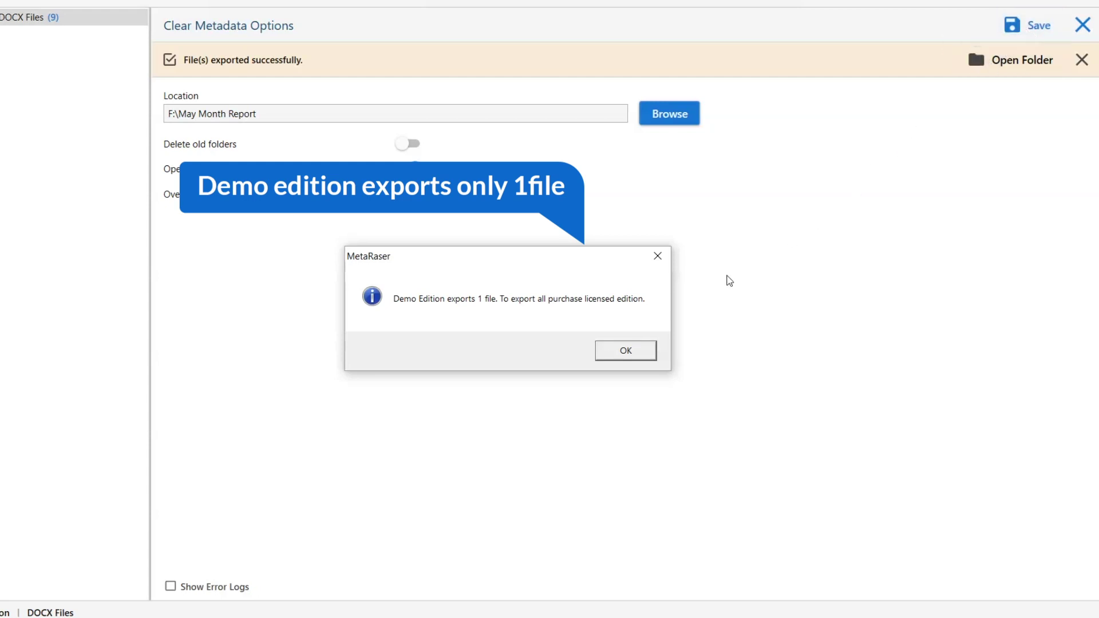
pyautogui.click(626, 353)
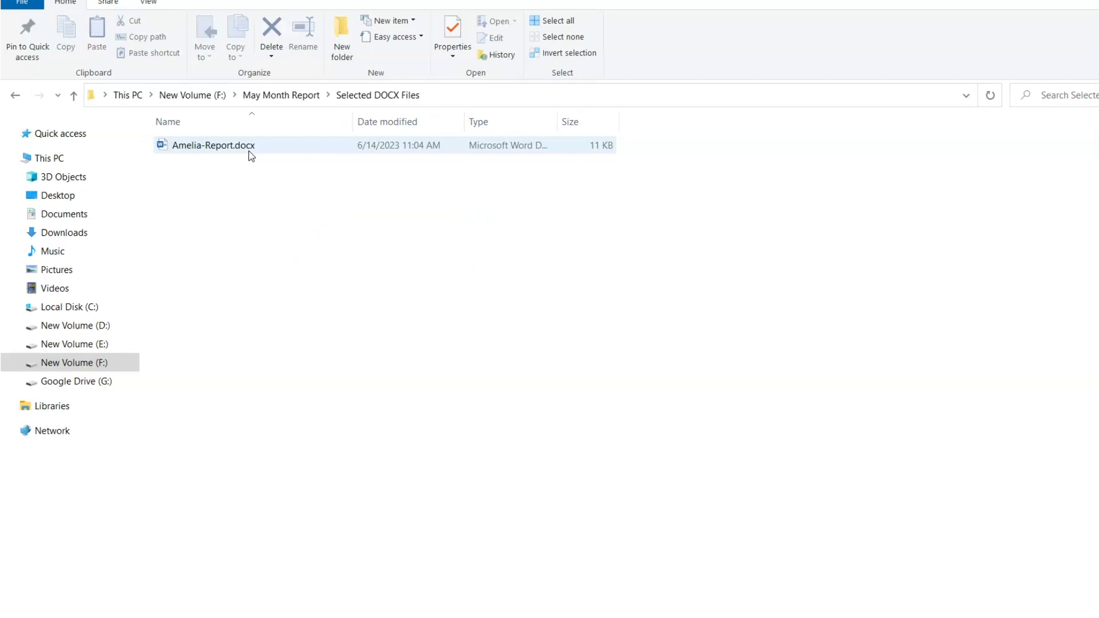
# Show the exported Amelia-Report.docx's Details on the right, beside the original's properties
pyautogui.rightClick(249, 153)
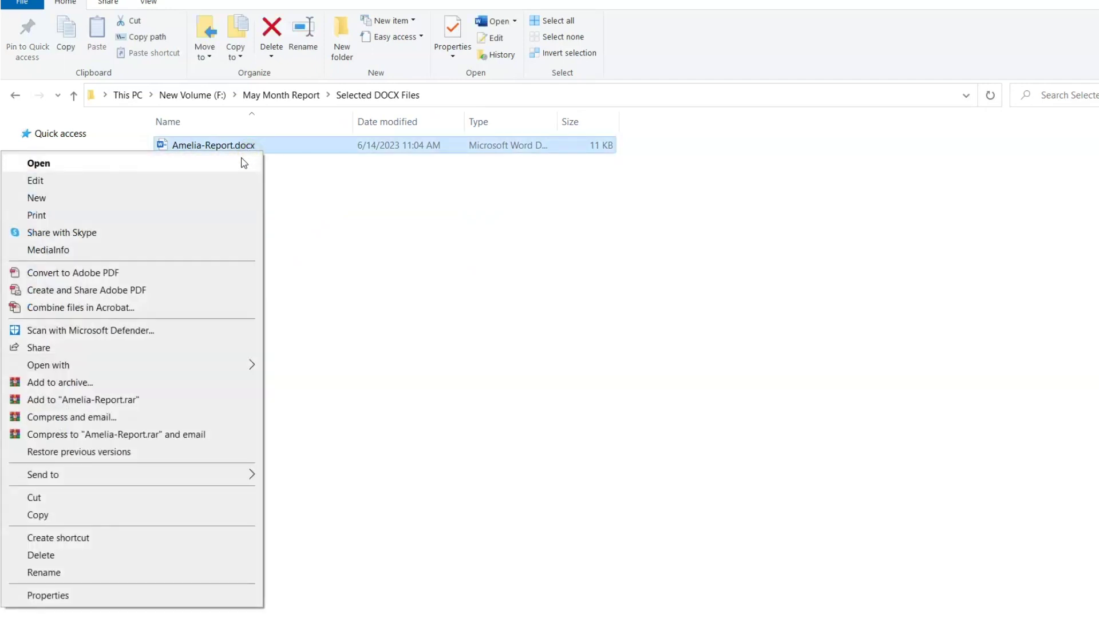
pyautogui.click(138, 595)
pyautogui.moveTo(466, 210); pyautogui.dragTo(936, 144)
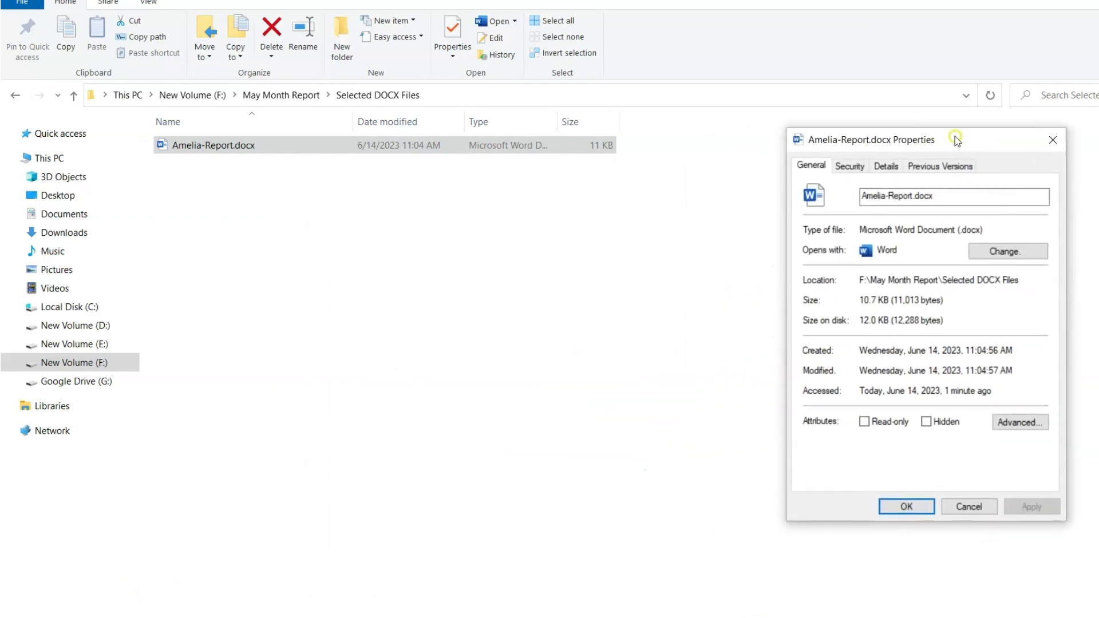
pyautogui.click(887, 166)
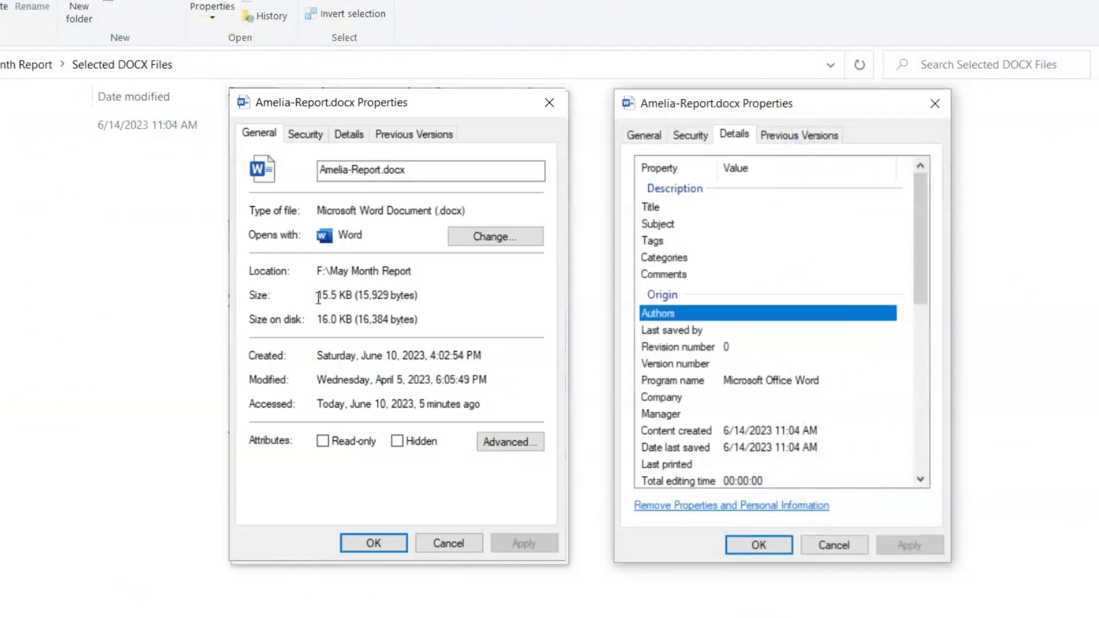
# Compare details: the original keeps author Admin and 485 words; the cleaned copy is blank
pyautogui.click(344, 136)
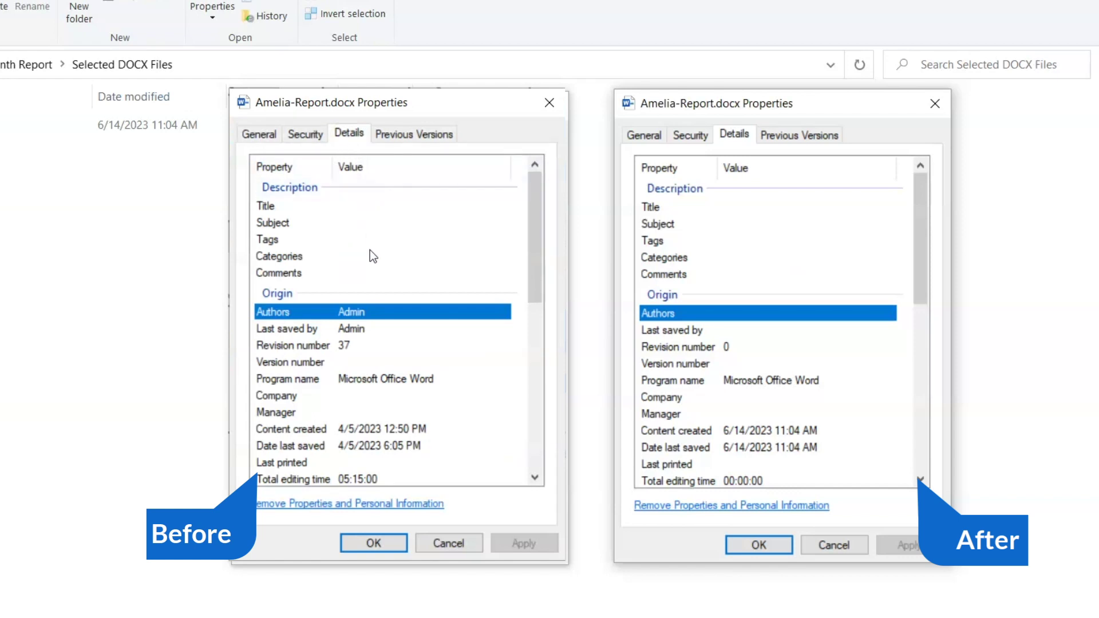
pyautogui.scroll(-1, 371, 258)
pyautogui.scroll(-1, 370, 257)
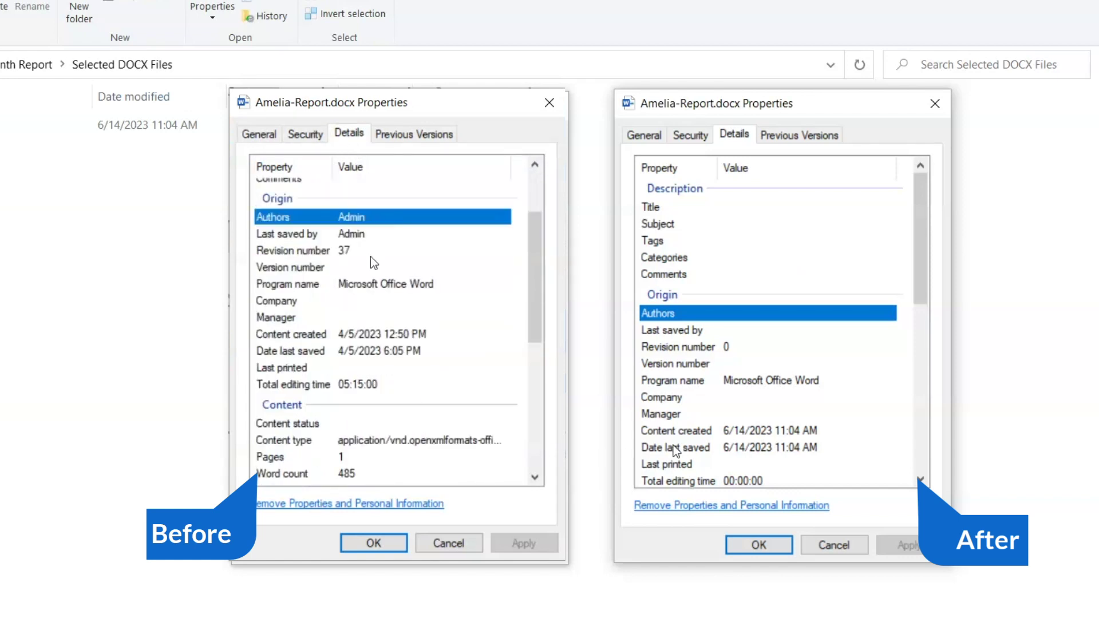
pyautogui.scroll(-1, 370, 257)
pyautogui.scroll(-1, 369, 256)
pyautogui.scroll(-1, 370, 256)
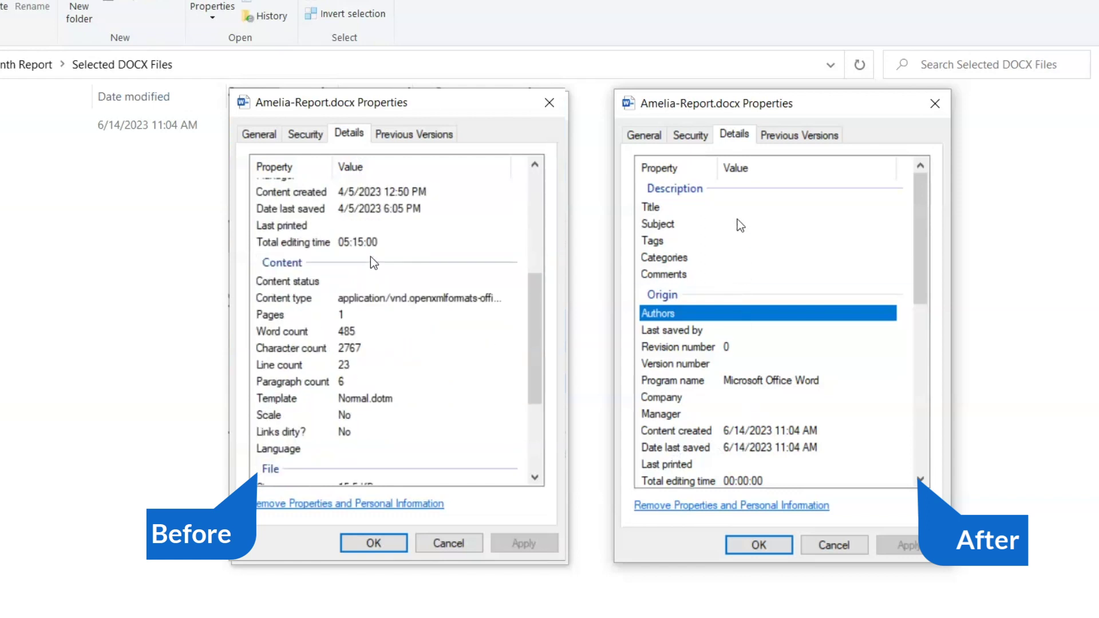
pyautogui.scroll(-1, 370, 257)
pyautogui.scroll(-1, 369, 256)
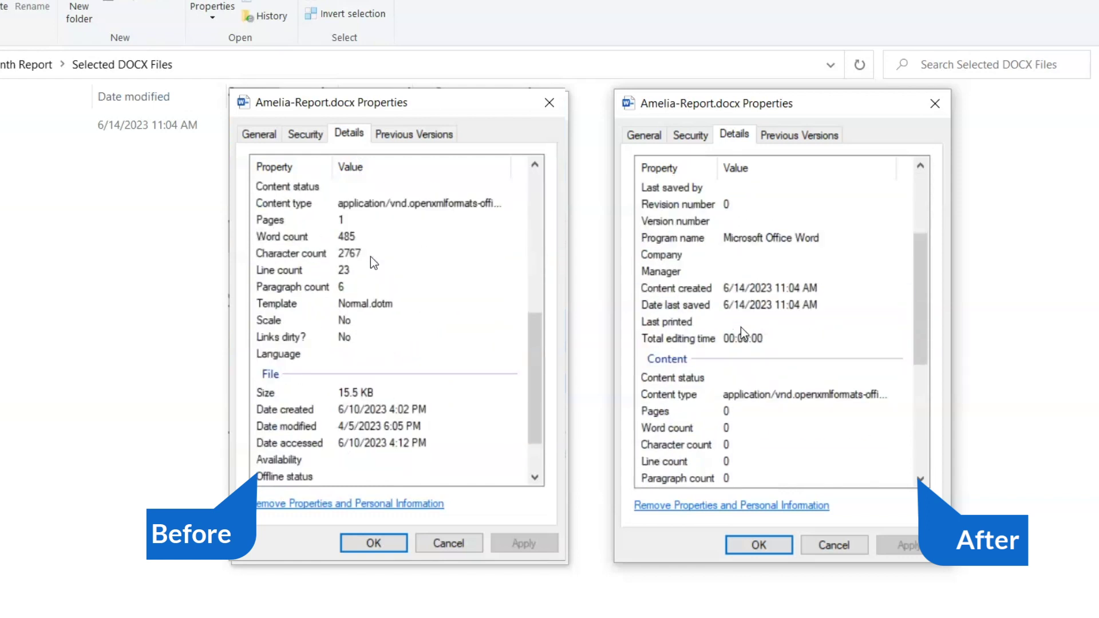
pyautogui.scroll(-3, 744, 334)
pyautogui.scroll(-1, 371, 258)
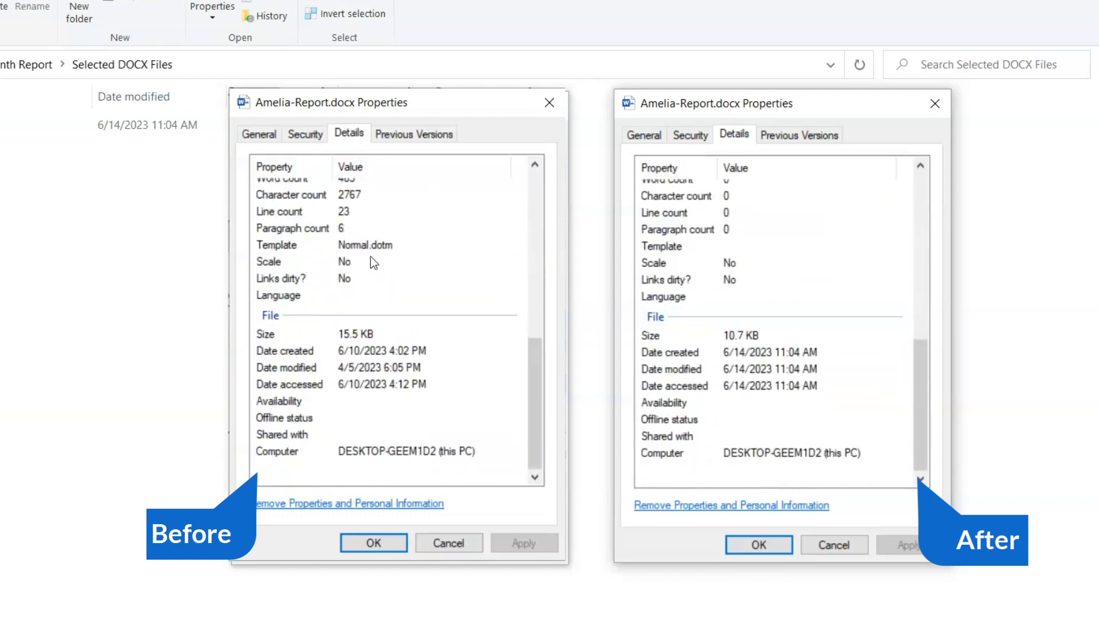